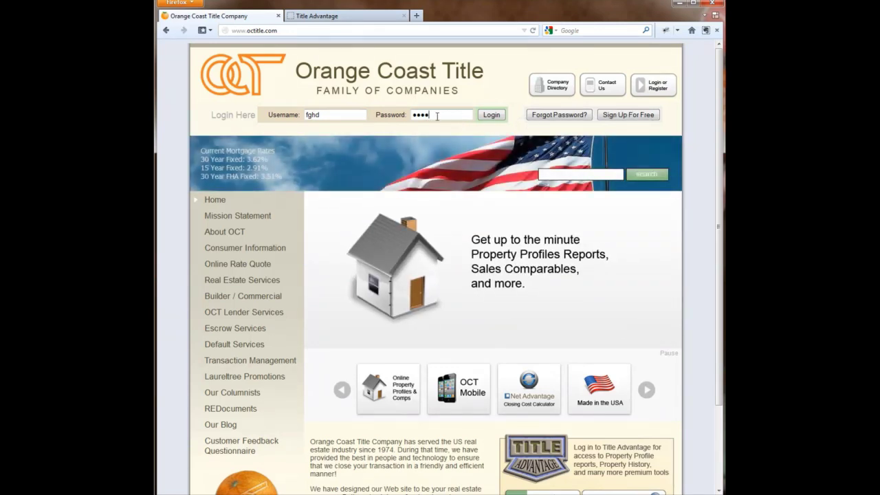
- In the Title Advantage portal, open Online Property Profile and choose to find properties on a map
click(323, 16)
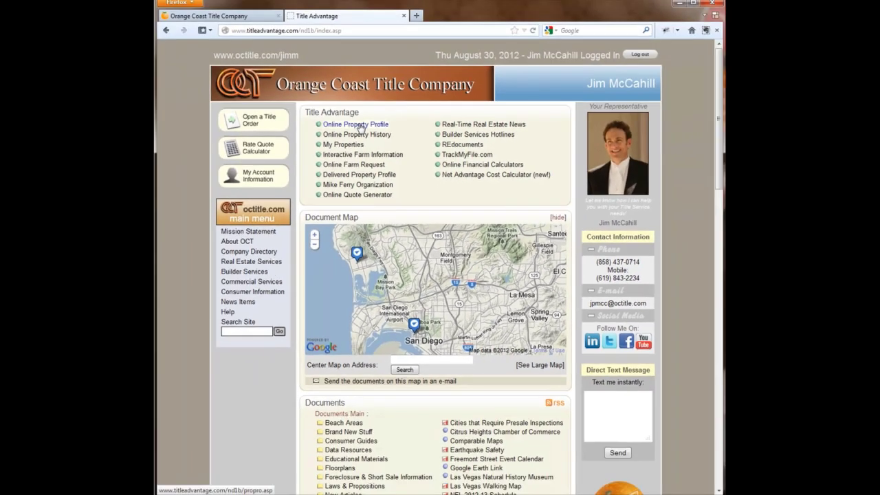
click(360, 128)
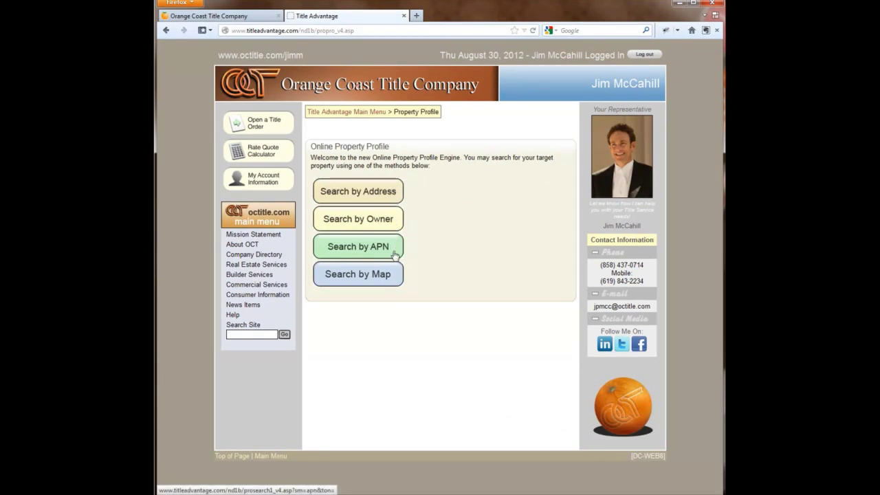
click(362, 276)
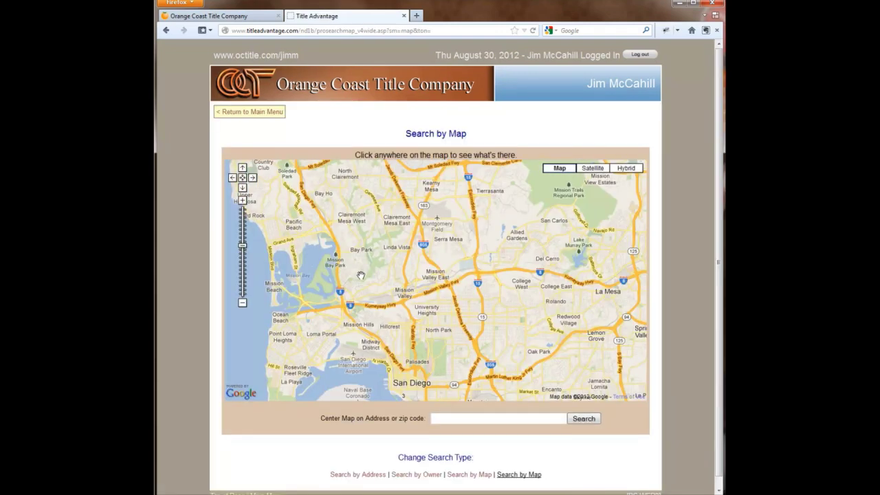
- Pan the San Diego map toward the coast and zoom in one level
drag(343, 260, 412, 270)
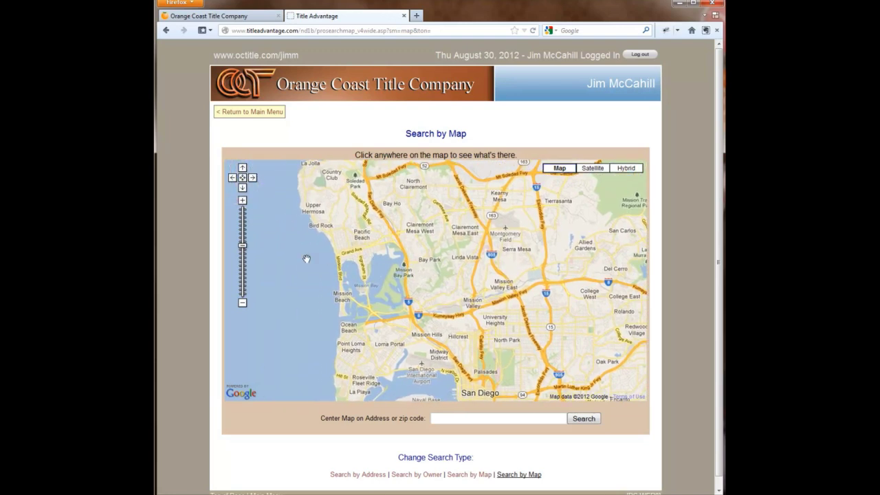
click(242, 200)
drag(324, 280, 342, 308)
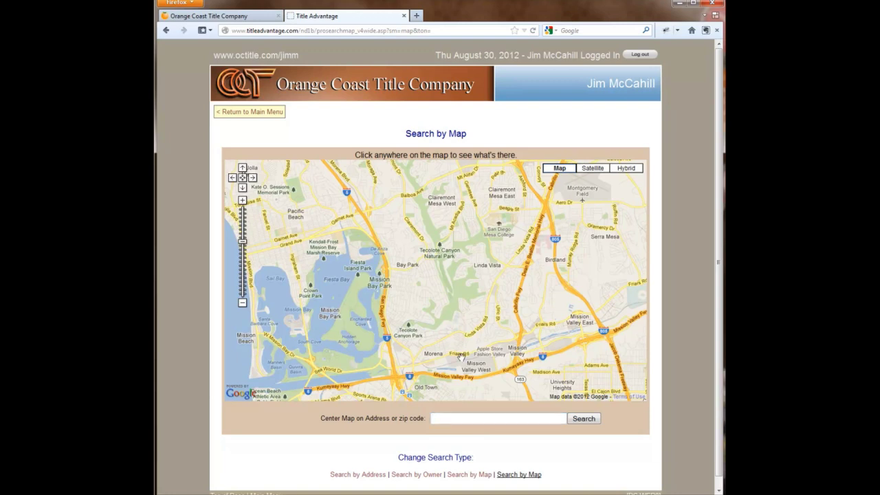
- Centre the map on zip 92037 and zoom in to the streets around Muirlands Dr
key(Return)
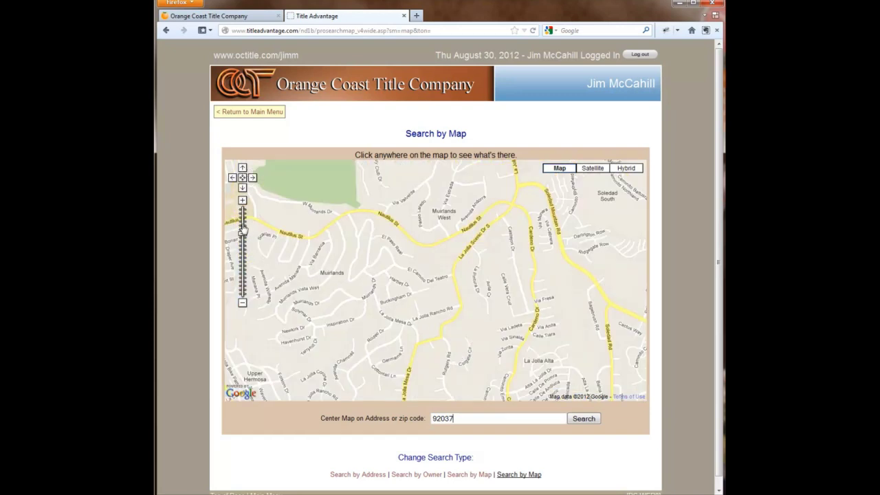
click(241, 201)
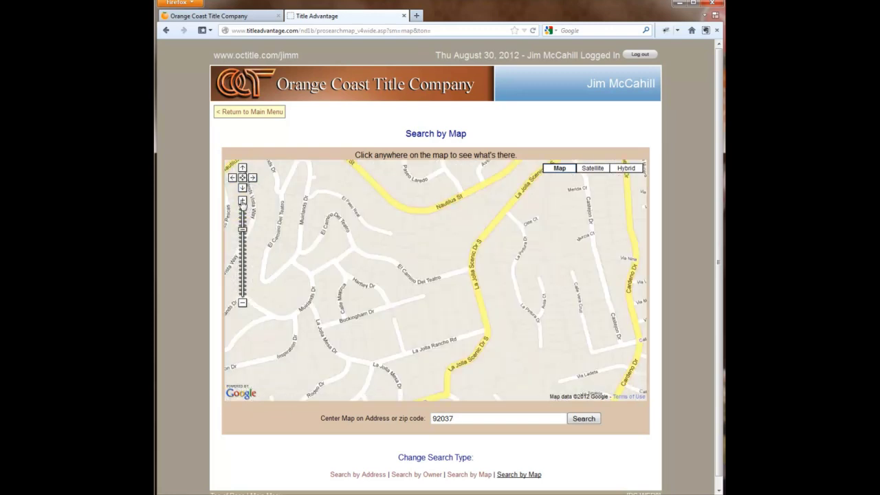
click(242, 201)
drag(342, 312, 511, 258)
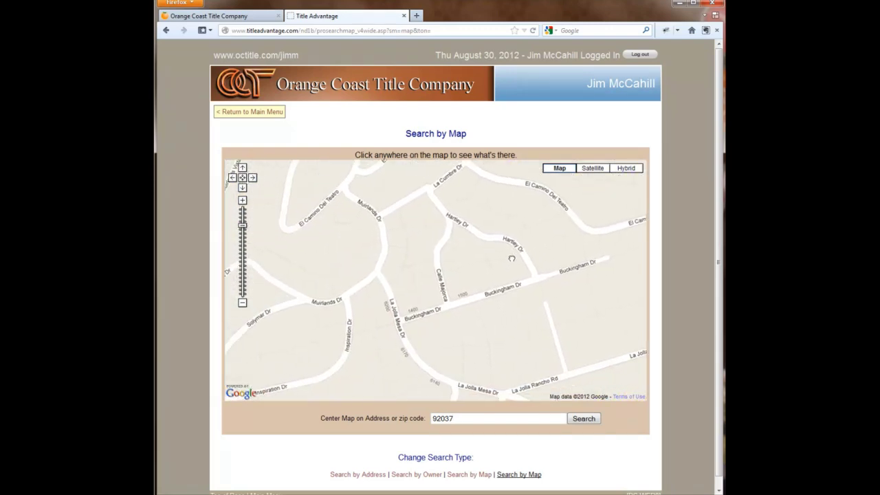
drag(344, 262, 446, 280)
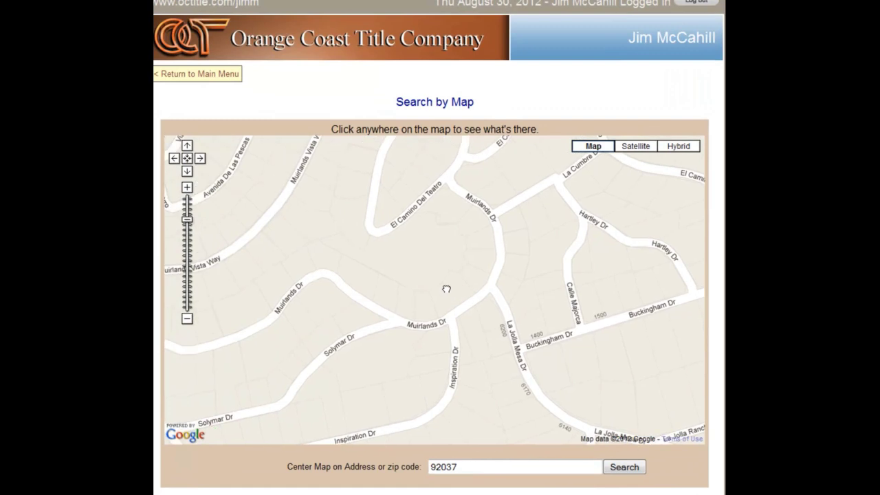
- Look up owner details for a couple of houses on Muirlands Dr
click(384, 289)
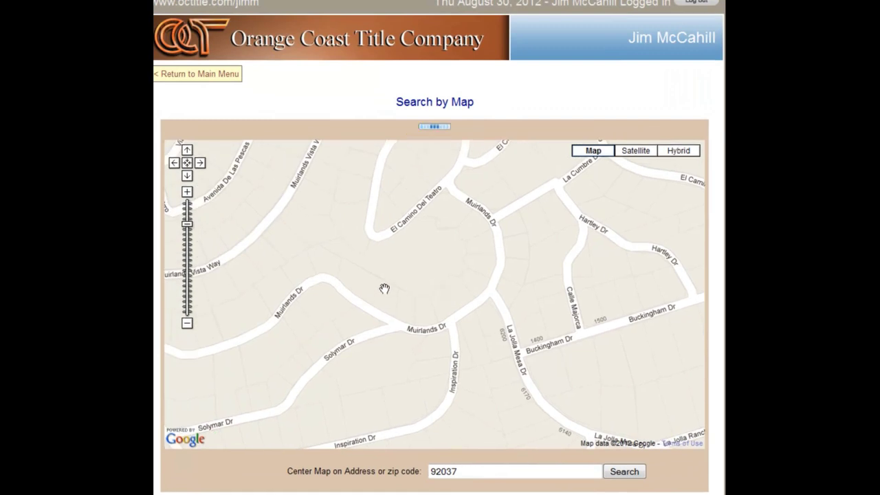
click(365, 283)
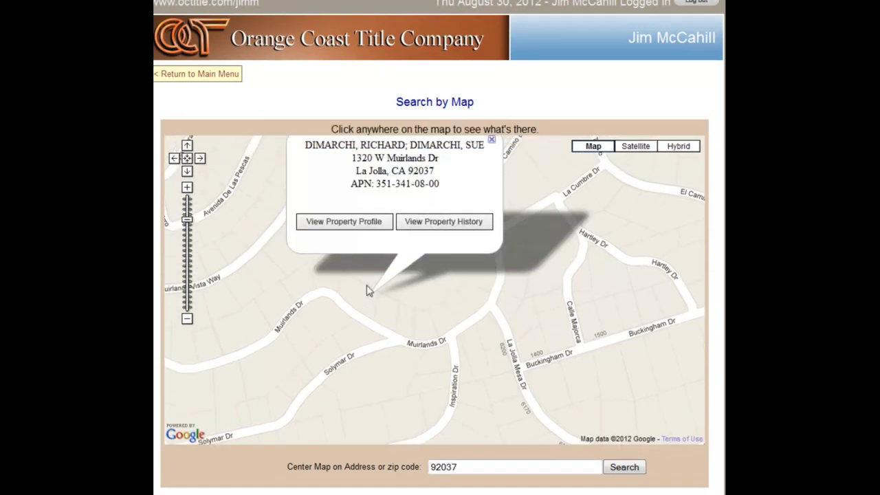
click(272, 311)
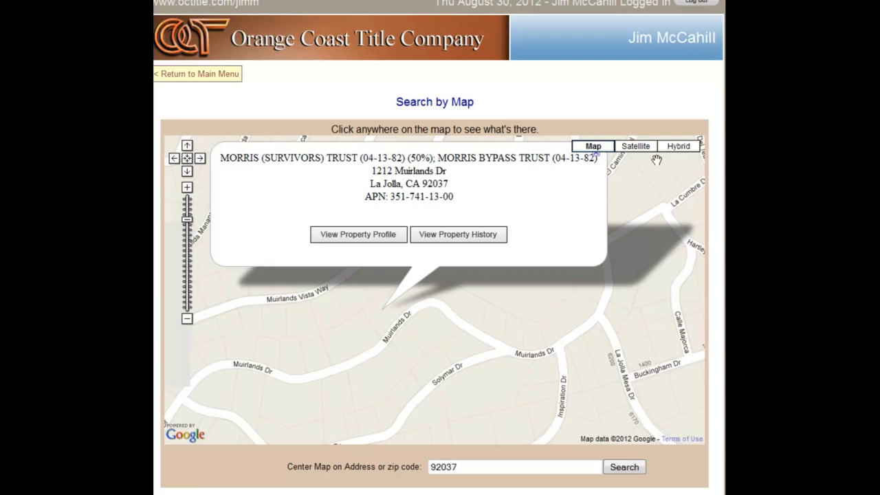
- Switch the map to satellite imagery with street names and zoom in on nearby houses
click(636, 146)
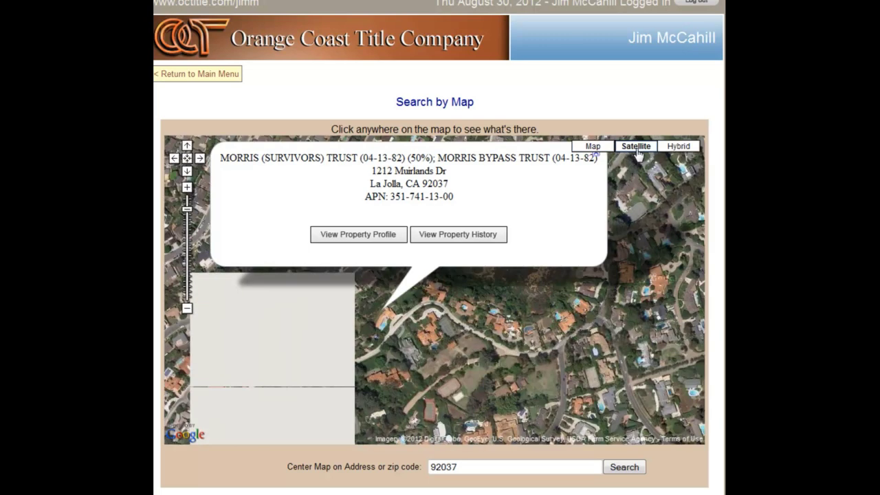
click(672, 150)
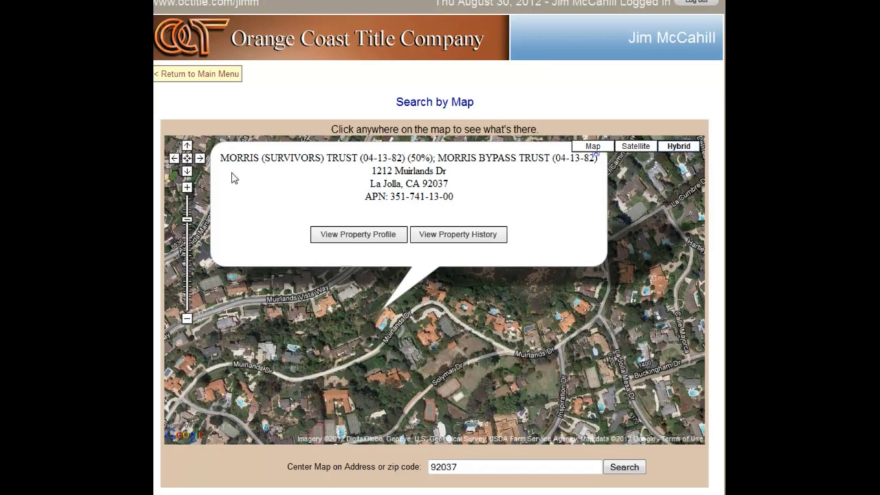
click(186, 187)
drag(275, 361, 357, 223)
drag(268, 281, 421, 263)
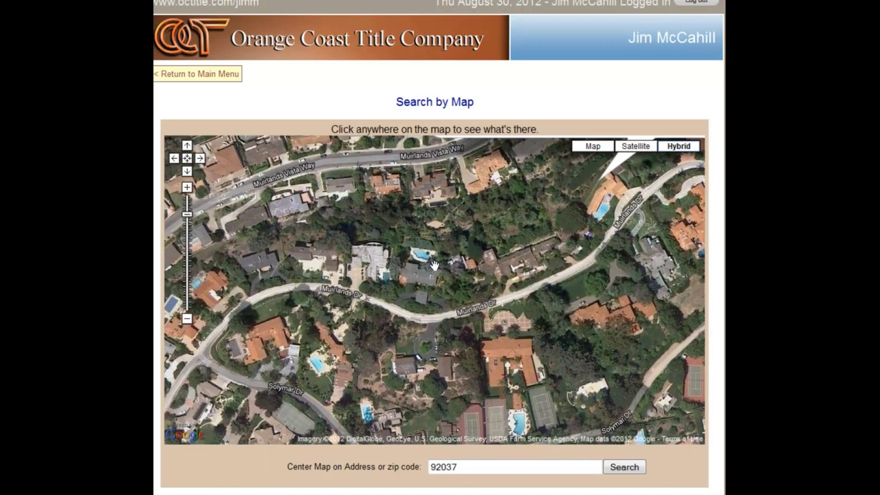
- Look up the house with a pool and its neighbour, then open the neighbour's property profile
click(421, 263)
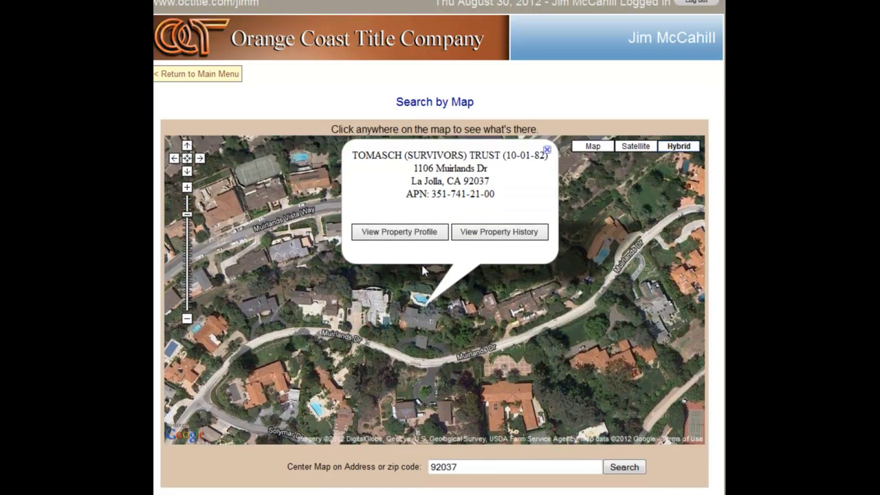
click(370, 311)
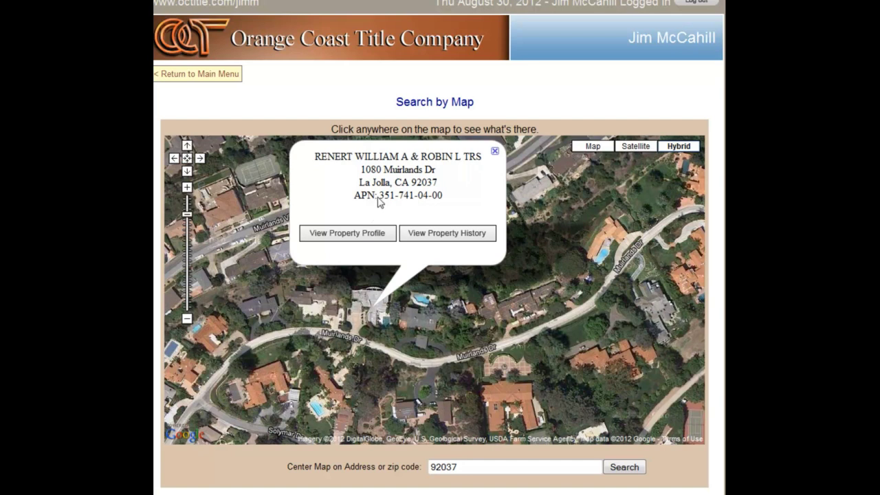
click(347, 234)
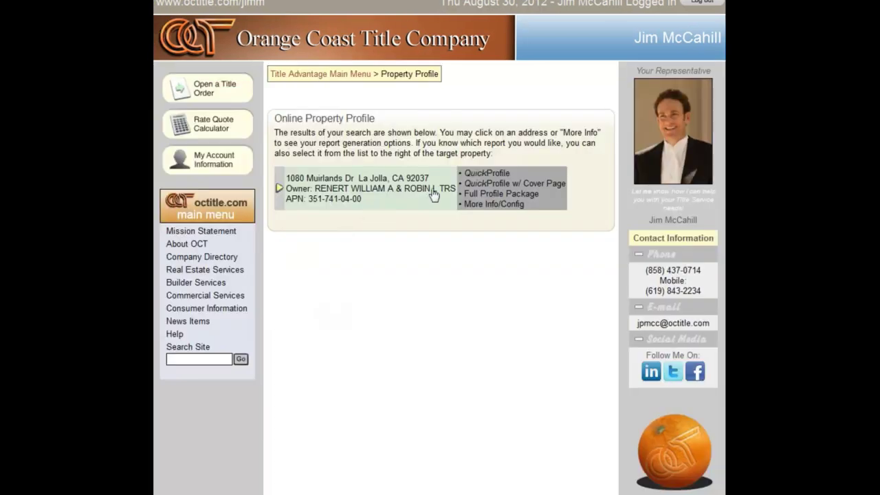
- Generate the QuickProfile report for the Muirlands Dr parcel and view it
click(487, 172)
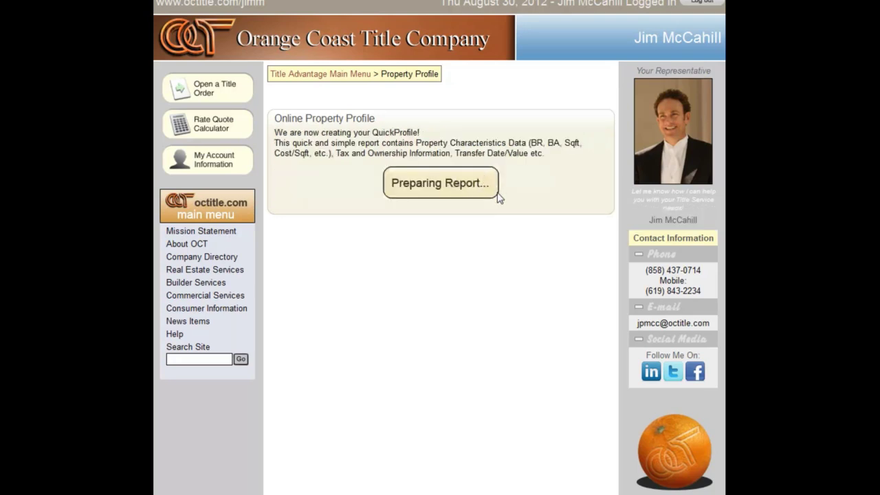
click(393, 275)
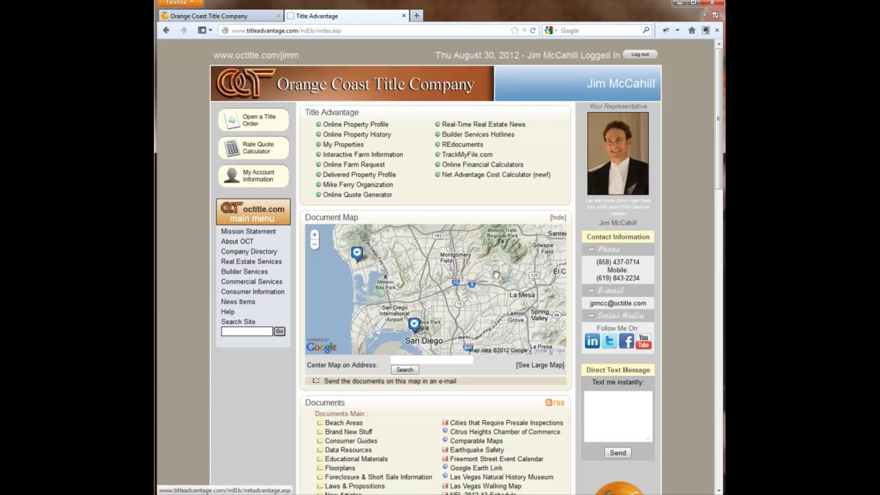
- Show Who Pays What results for El Dorado county, city South Lake Tahoe
scroll(525, 318, down, 3)
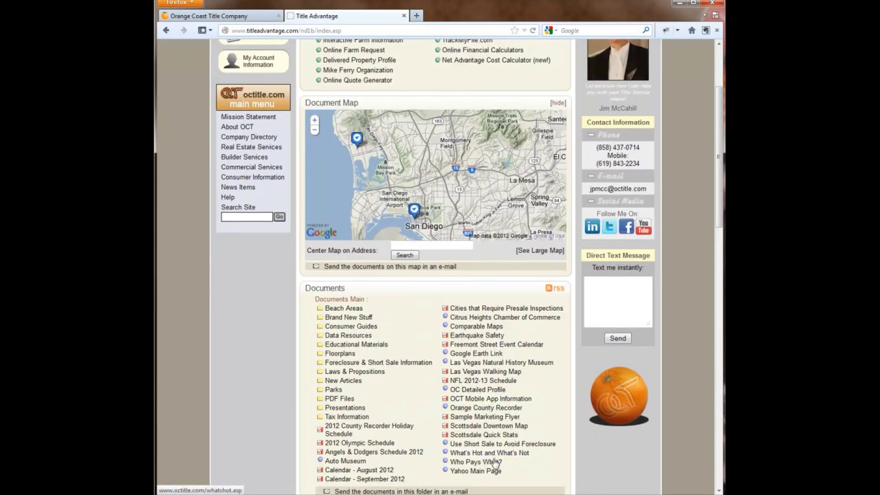
click(497, 454)
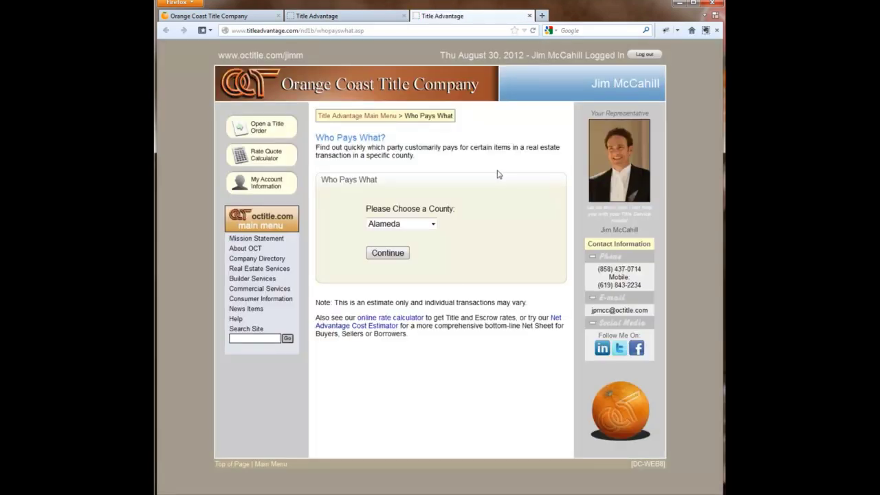
click(429, 225)
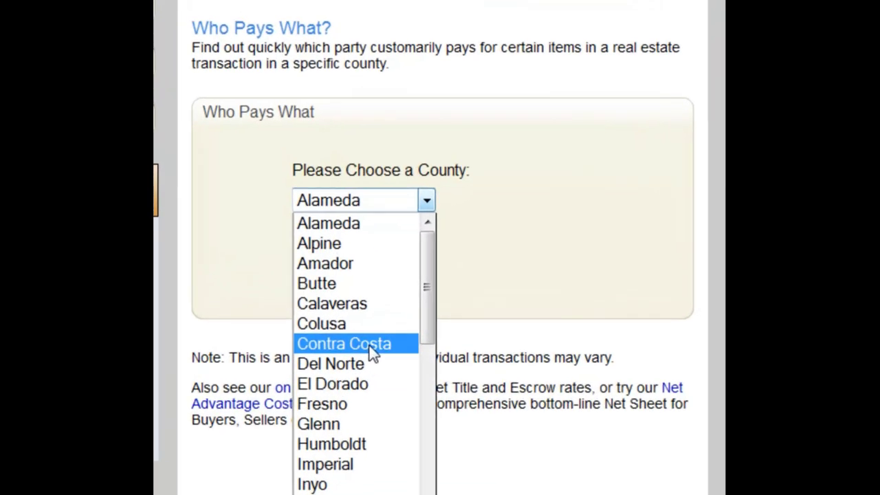
click(353, 382)
click(357, 271)
click(363, 309)
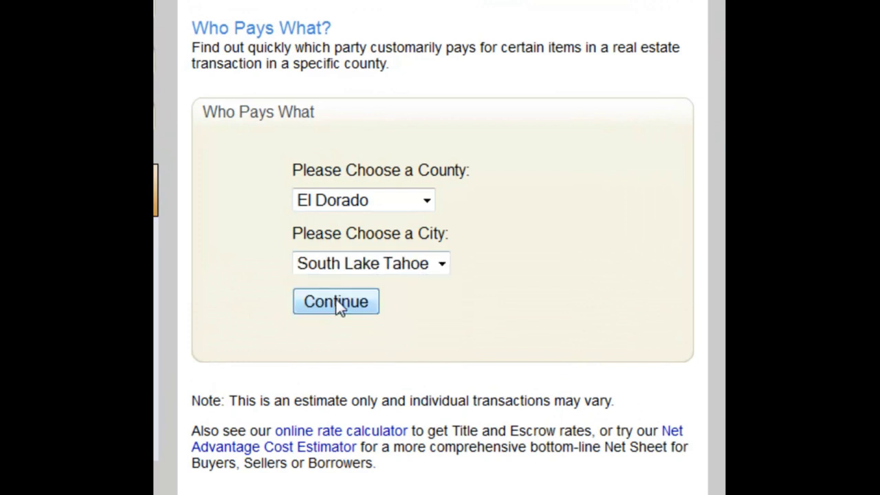
click(338, 301)
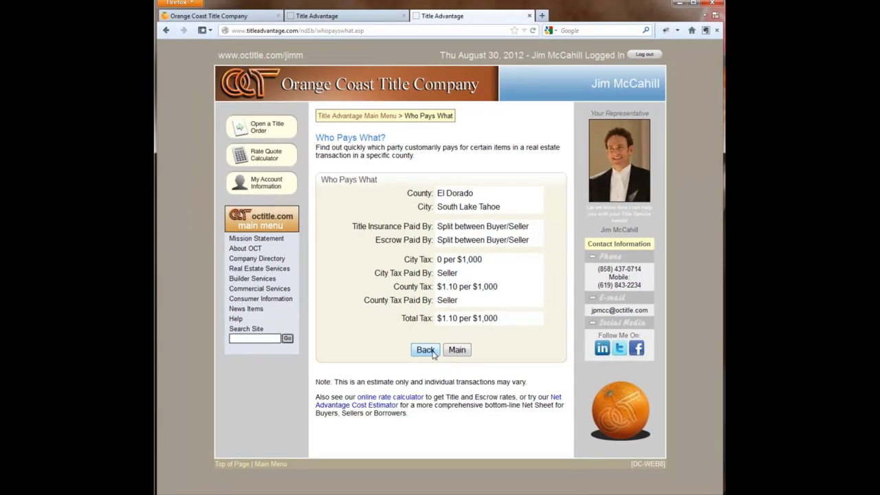
- Return to the Title Advantage main page via the Orange Coast Title banner
click(356, 95)
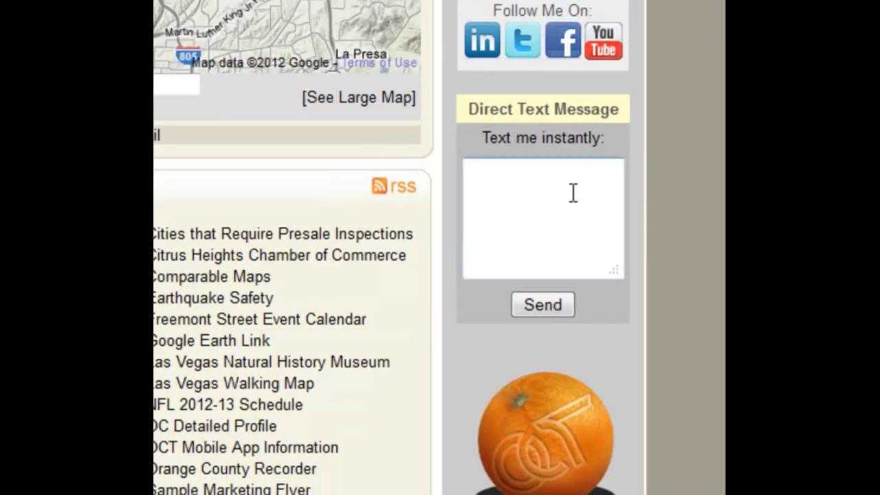
- Text the representative asking him to call about a new listing, and dismiss the confirmation
text(Hi Jim)
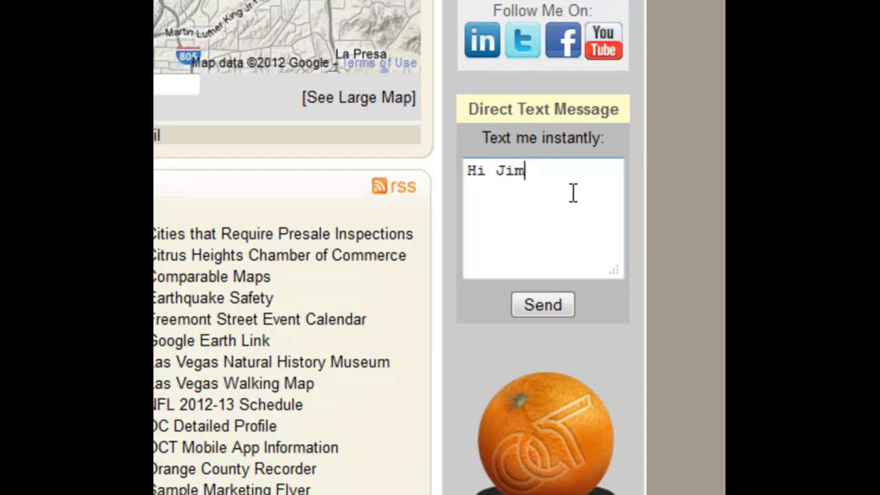
text(, Please call me )
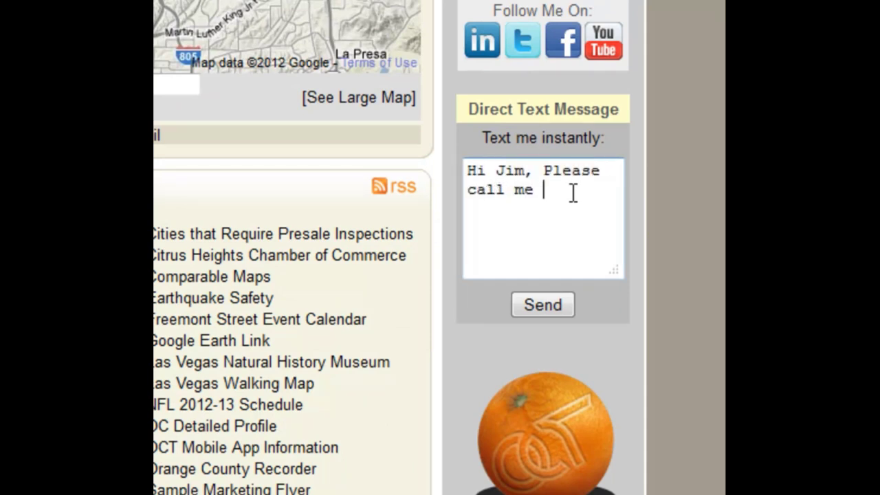
text(regarding m)
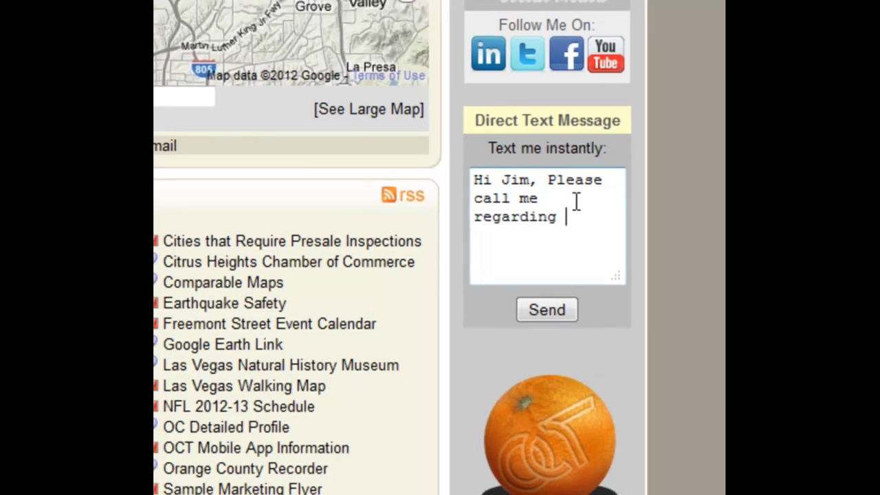
text(y new listing.)
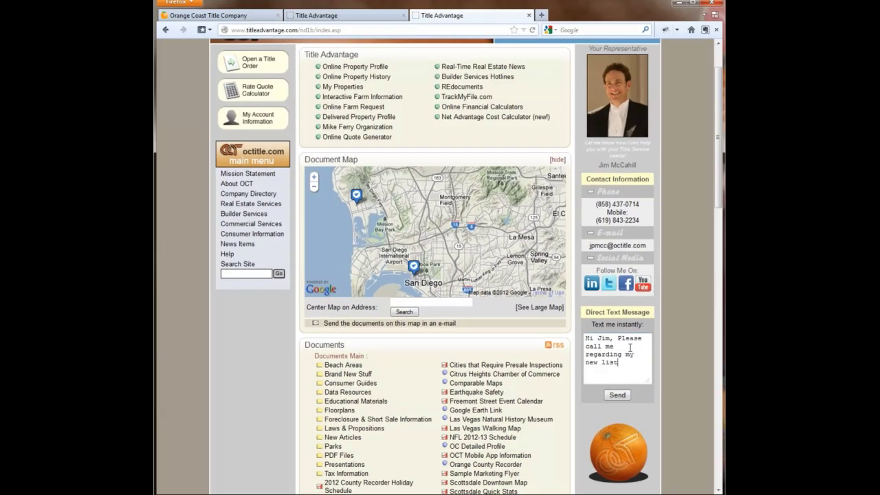
click(624, 396)
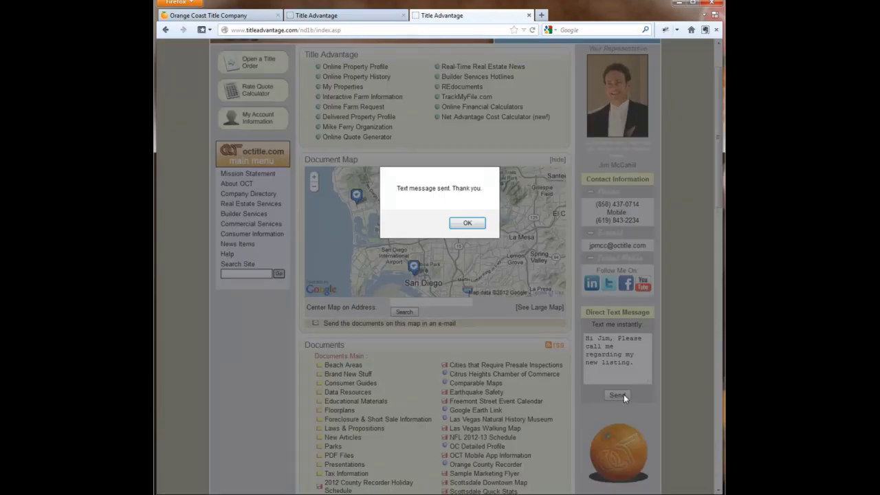
click(468, 224)
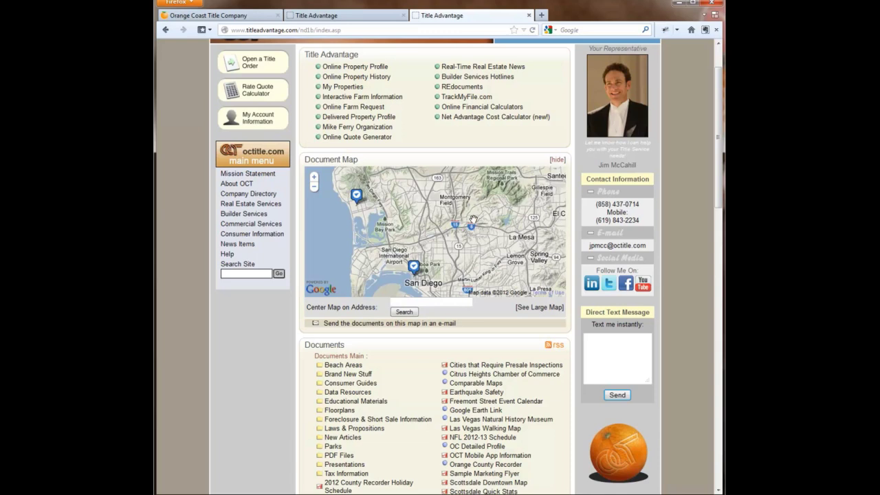
- Scroll back to the top of the main page
scroll(473, 220, up, 2)
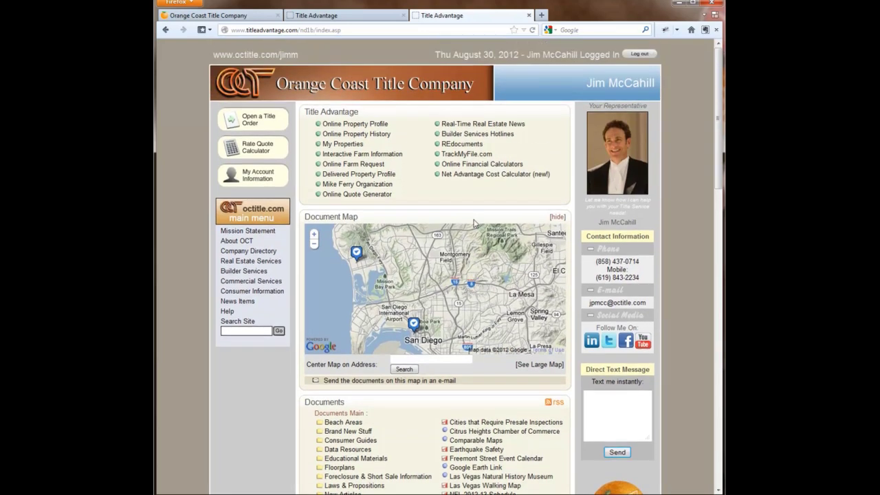